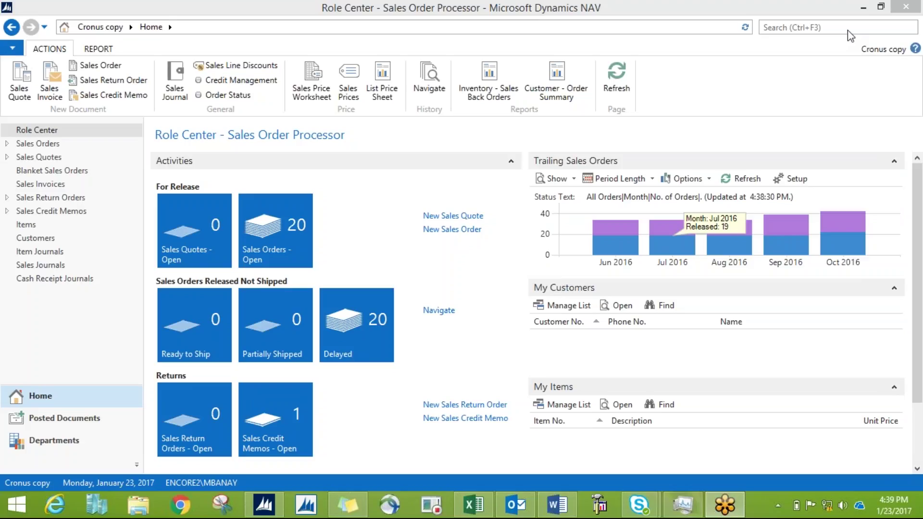
# Step: Search for 'vendors' to open the Vendors list under Financial Management > Payables
pyautogui.click(850, 29)
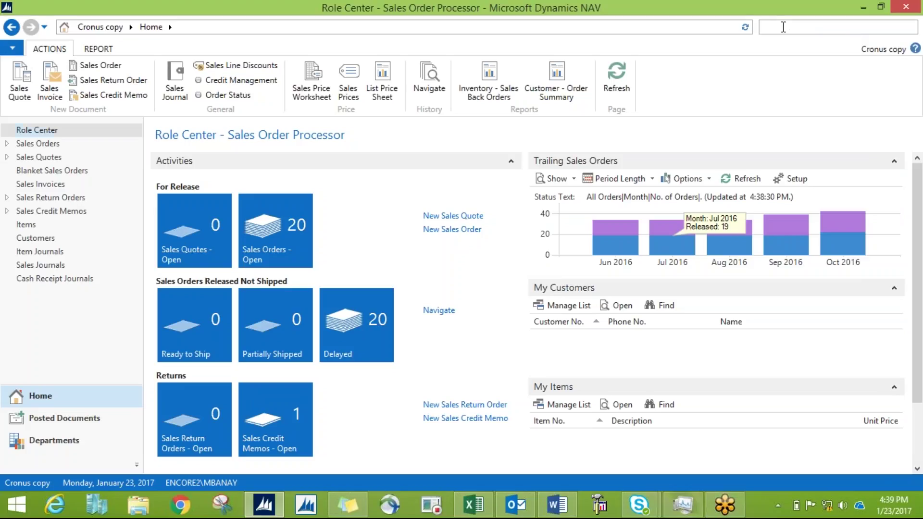
pyautogui.write('vendors')
pyautogui.press('Return')
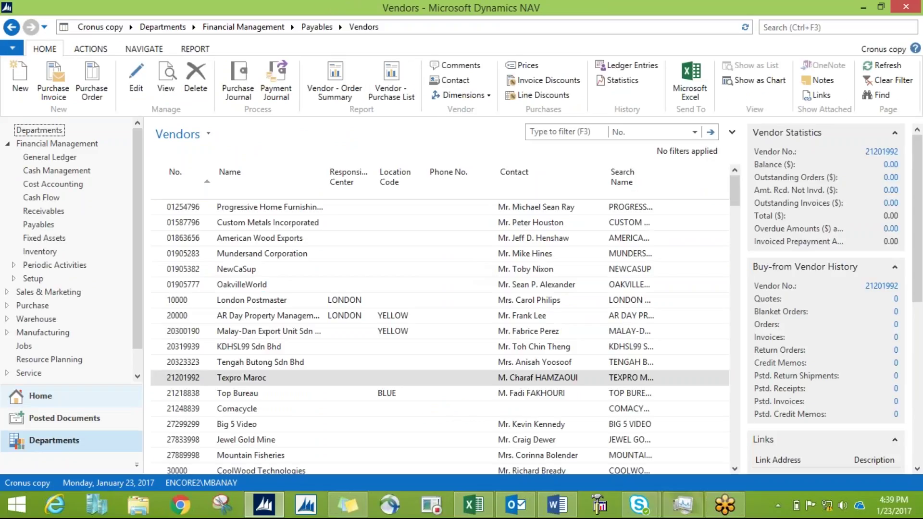
# Step: Open the Texpro Maroc vendor card to review it, then close it
pyautogui.click(254, 383)
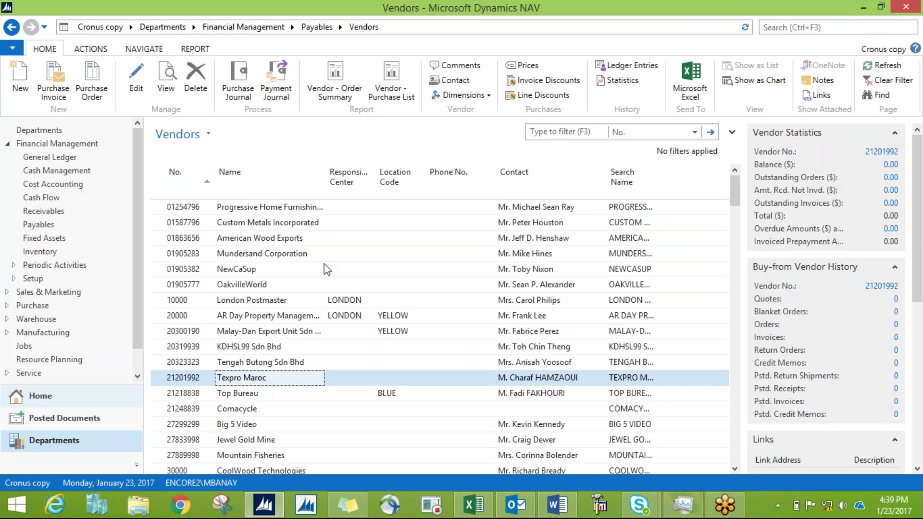
pyautogui.hotkey('ctrl', 'shift', 'e')
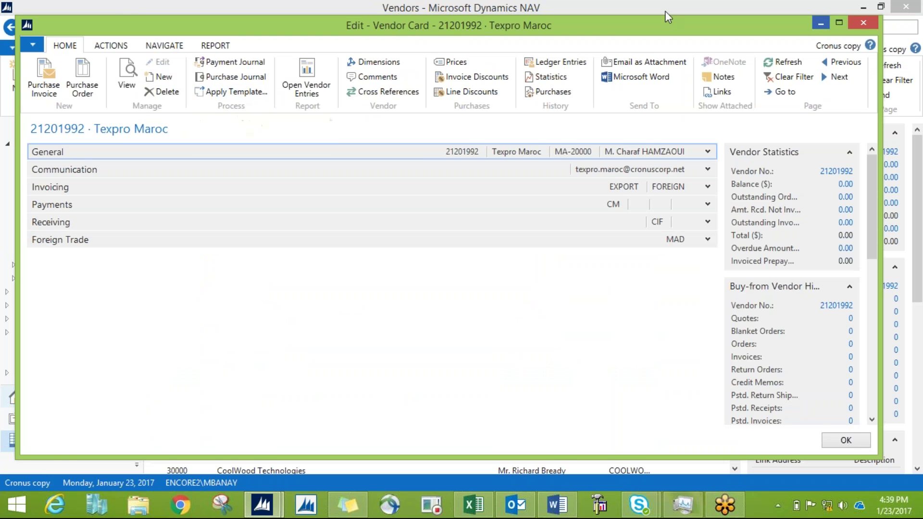
pyautogui.moveTo(453, 23); pyautogui.dragTo(431, 23)
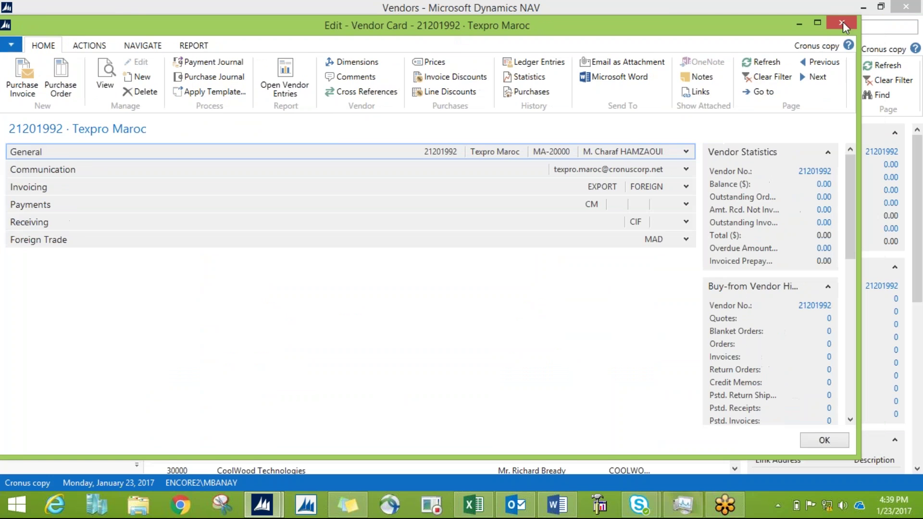
pyautogui.click(843, 22)
# Step: Search 'configuration tem' to open the Configuration Templates list
pyautogui.click(806, 22)
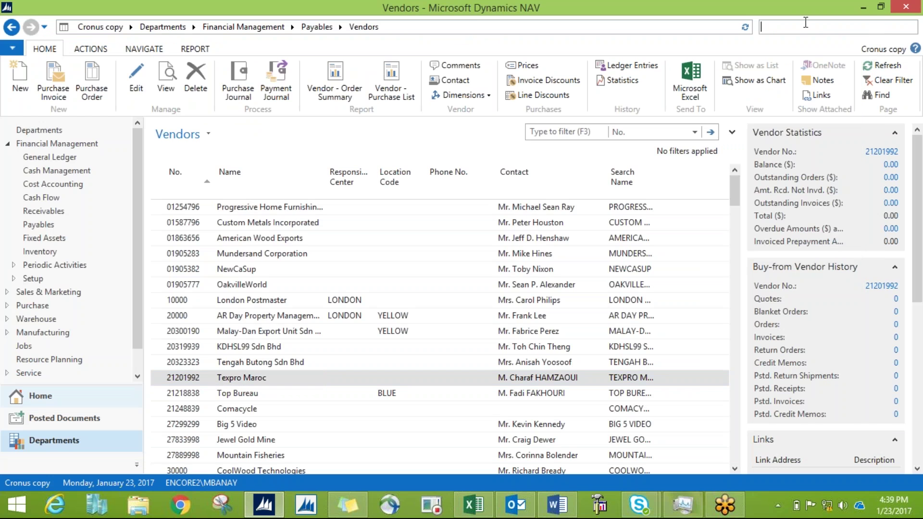
pyautogui.write('configuration tem')
pyautogui.press('Return')
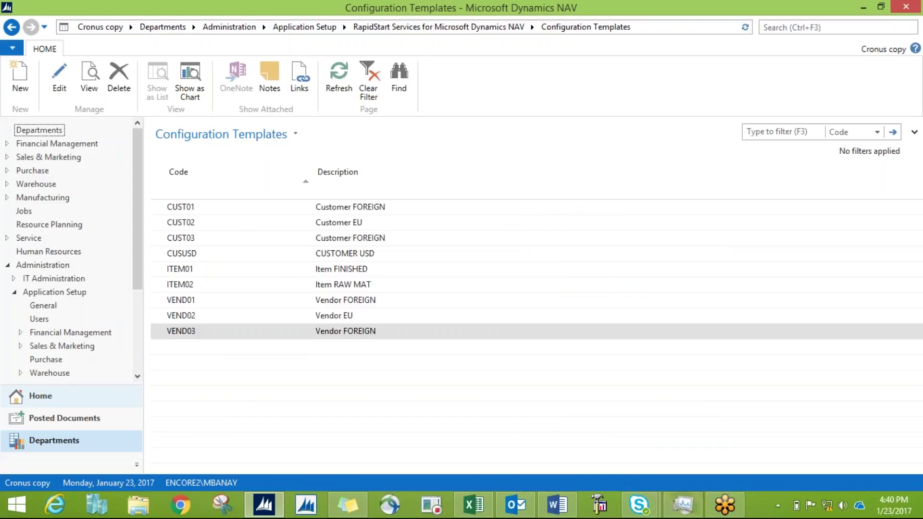
# Step: Create a new blank Config. Template Header card from the Configuration Templates page
pyautogui.click(22, 77)
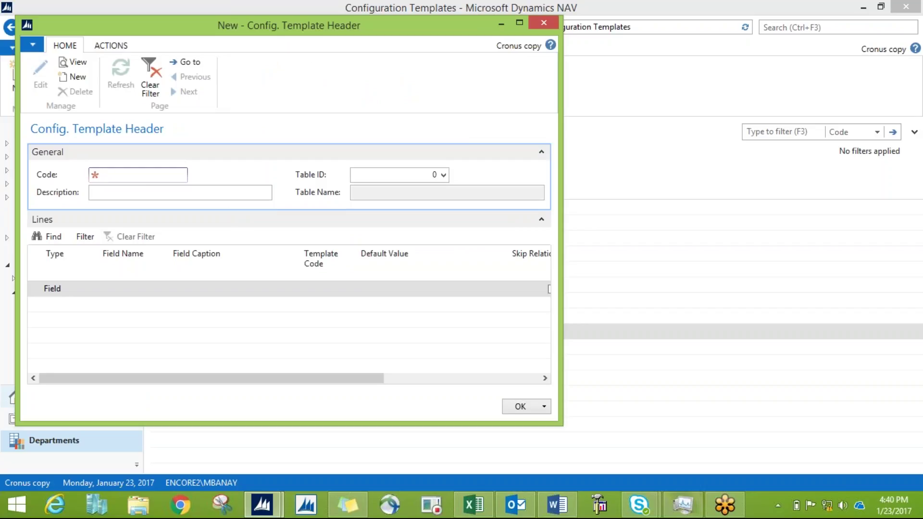
# Step: Enter code VENDORUSD and description 'Vendor USD' for the new template
pyautogui.write('U')
pyautogui.write('SD')
pyautogui.write('VENDOR')
pyautogui.press('BackSpace')
pyautogui.press('BackSpace')
pyautogui.press('BackSpace')
pyautogui.press('BackSpace')
pyautogui.press('BackSpace')
pyautogui.press('BackSpace')
pyautogui.press('BackSpace')
pyautogui.press('BackSpace')
pyautogui.press('BackSpace')
pyautogui.write('VENDORUJJS')
pyautogui.press('BackSpace')
pyautogui.press('BackSpace')
pyautogui.press('BackSpace')
pyautogui.write('SD')
pyautogui.click(180, 192)
pyautogui.write('Vendor')
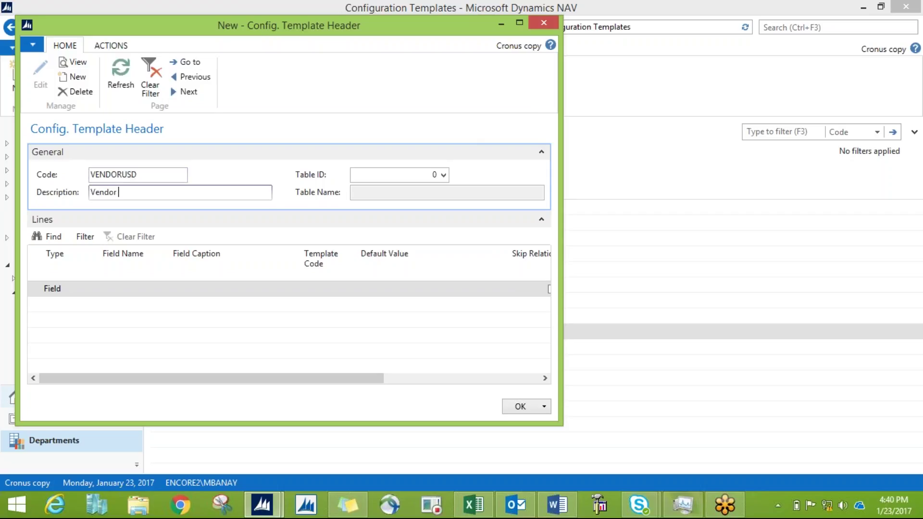
pyautogui.write(' USD')
# Step: Set the template's Table ID to 23 (Vendor) using the filtered table lookup
pyautogui.click(436, 174)
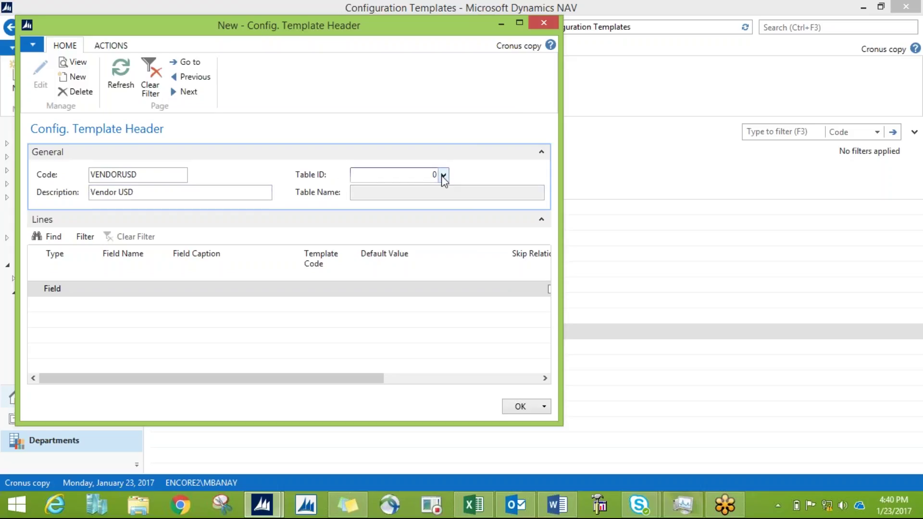
pyautogui.click(443, 176)
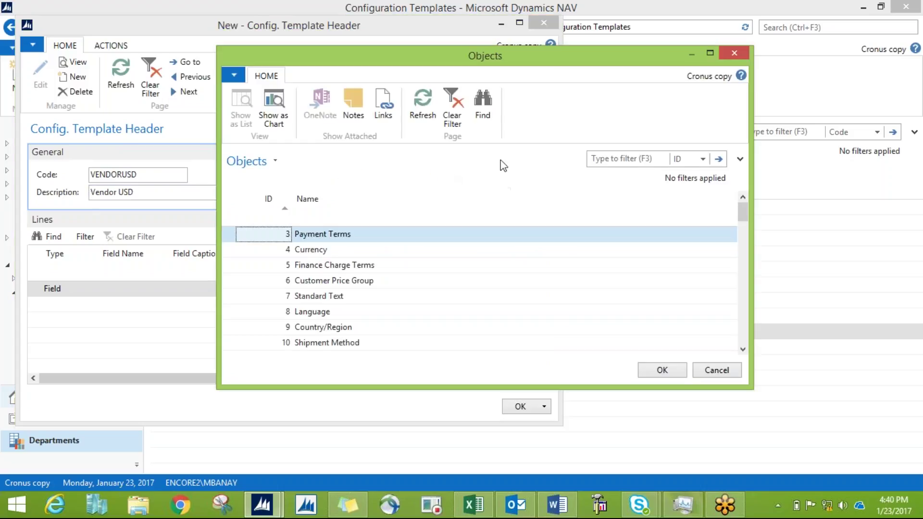
pyautogui.click(633, 160)
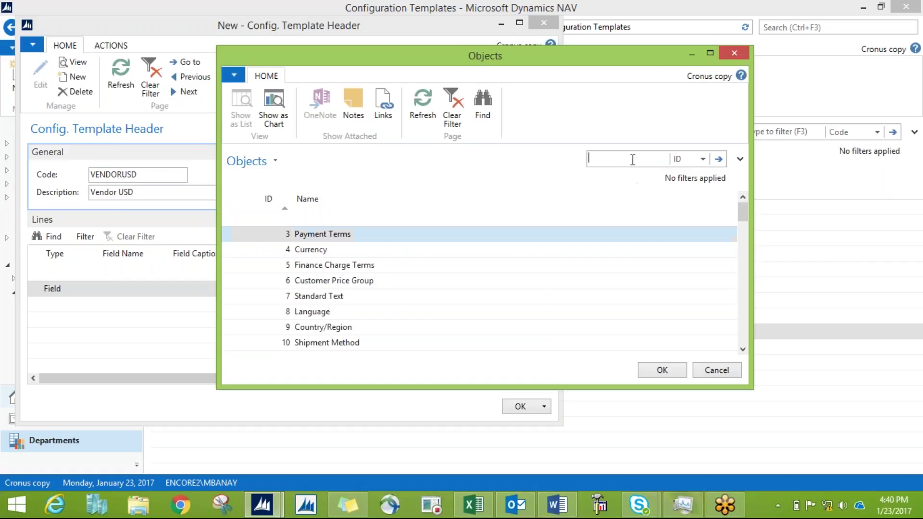
pyautogui.write('23')
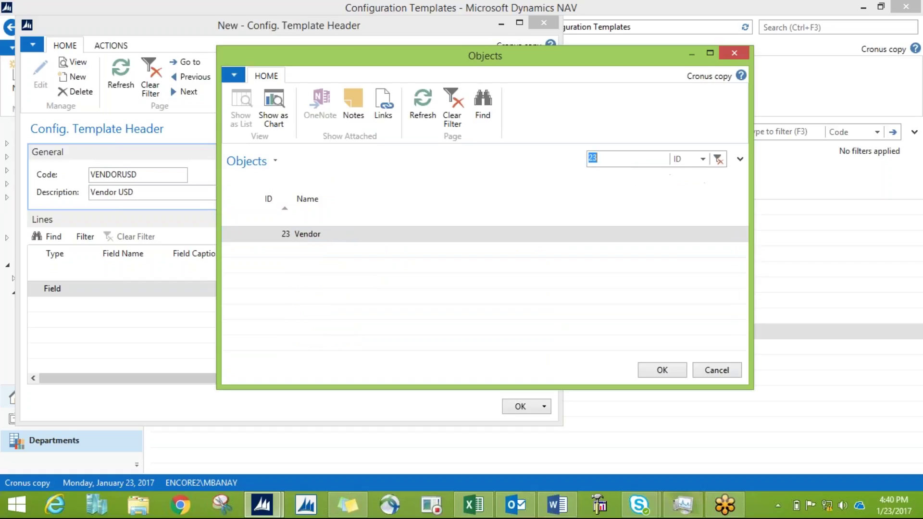
pyautogui.click(663, 372)
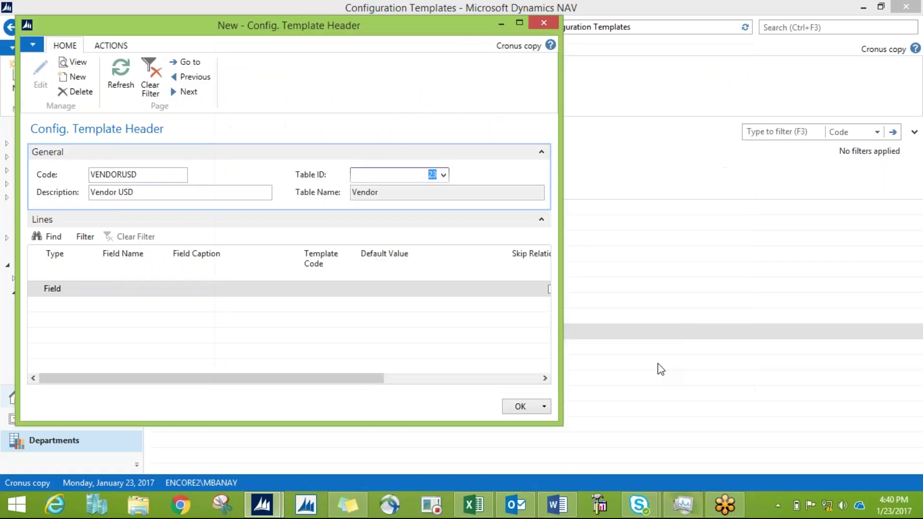
pyautogui.click(94, 292)
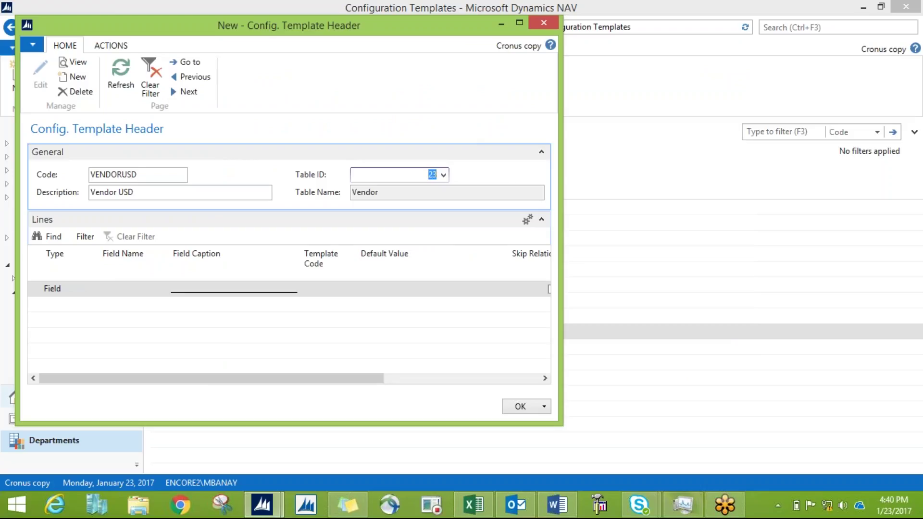
# Step: Choose Vendor Posting Group as the first line's field, filtering the field list by 'vendor posting'
pyautogui.click(134, 294)
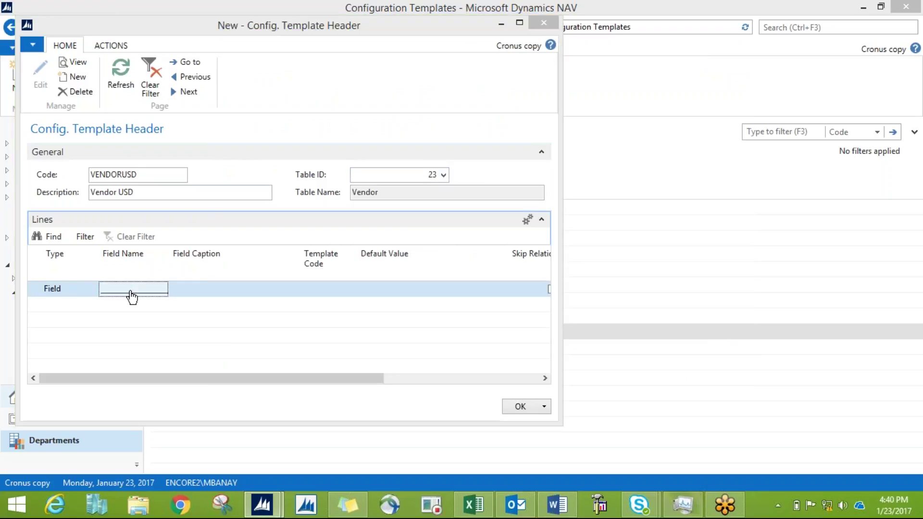
pyautogui.click(130, 295)
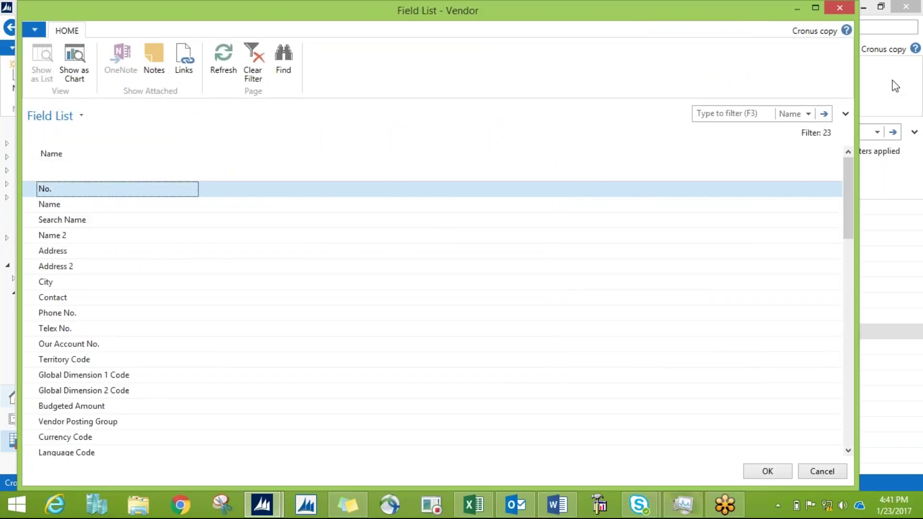
pyautogui.click(717, 114)
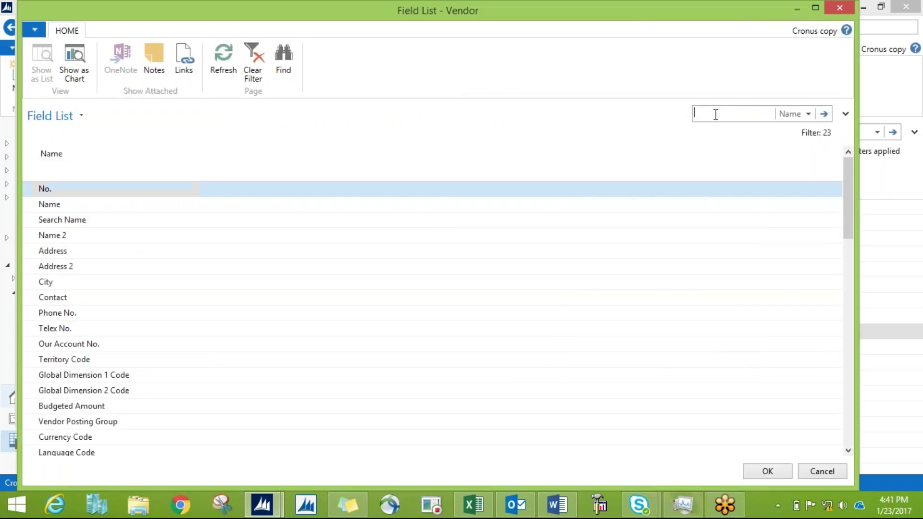
pyautogui.write('vendor posting')
pyautogui.press('Return')
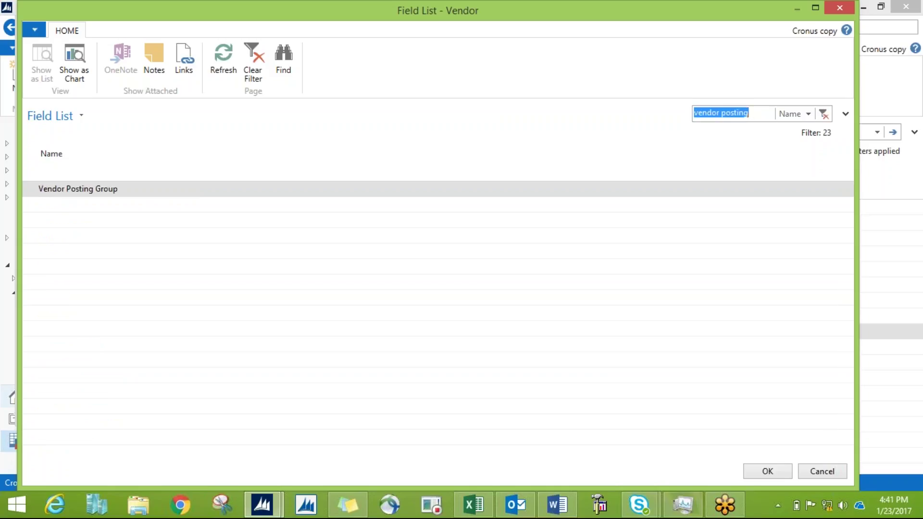
pyautogui.moveTo(654, 19); pyautogui.dragTo(600, 20)
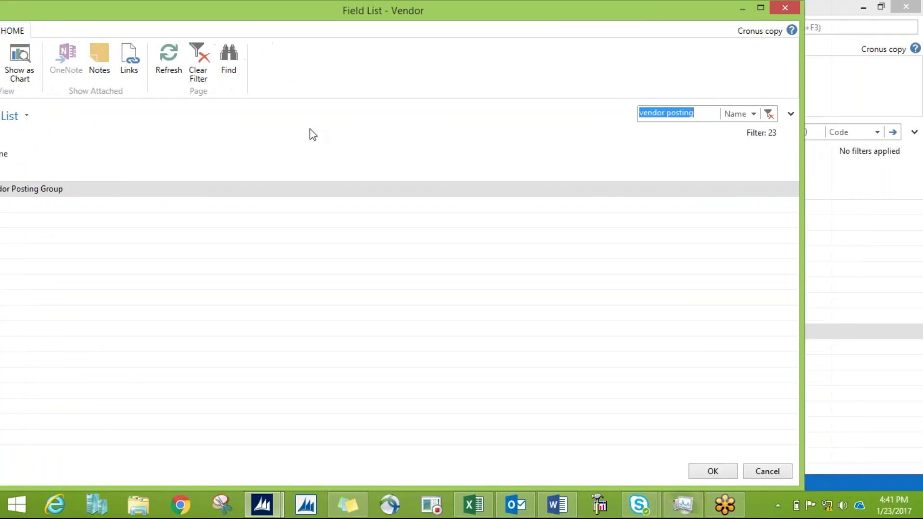
pyautogui.moveTo(385, 7); pyautogui.dragTo(446, 7)
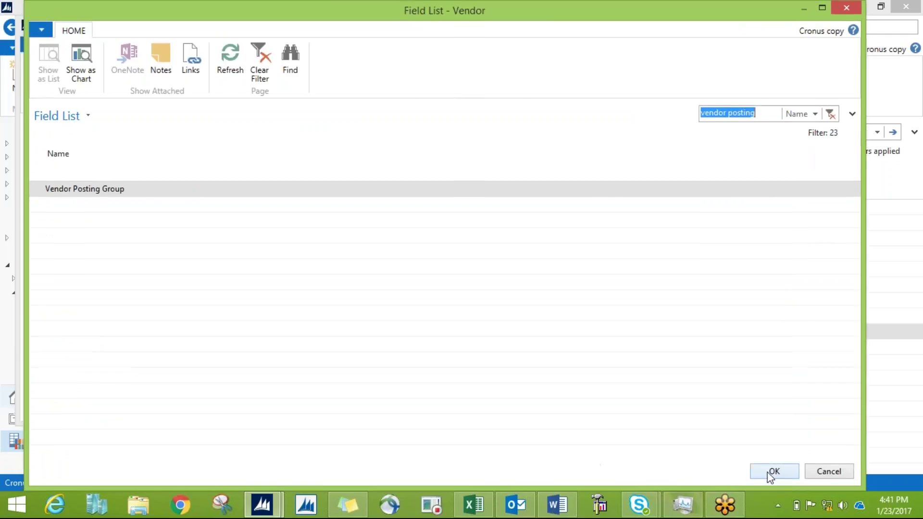
pyautogui.click(772, 472)
# Step: Give the Vendor Posting Group line default value USDVENDOR and start a new line
pyautogui.click(393, 290)
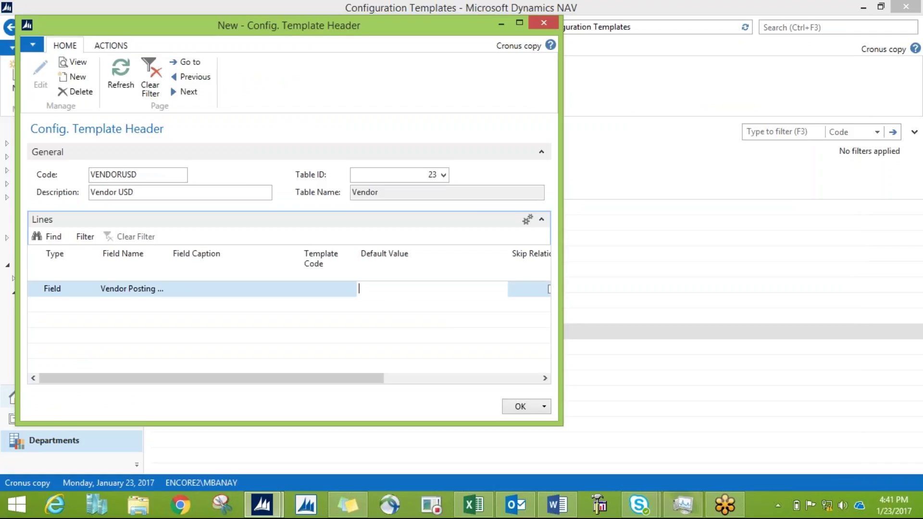
pyautogui.write('USDVENDOR')
pyautogui.press('Tab')
pyautogui.hotkey('shift', 'Tab')
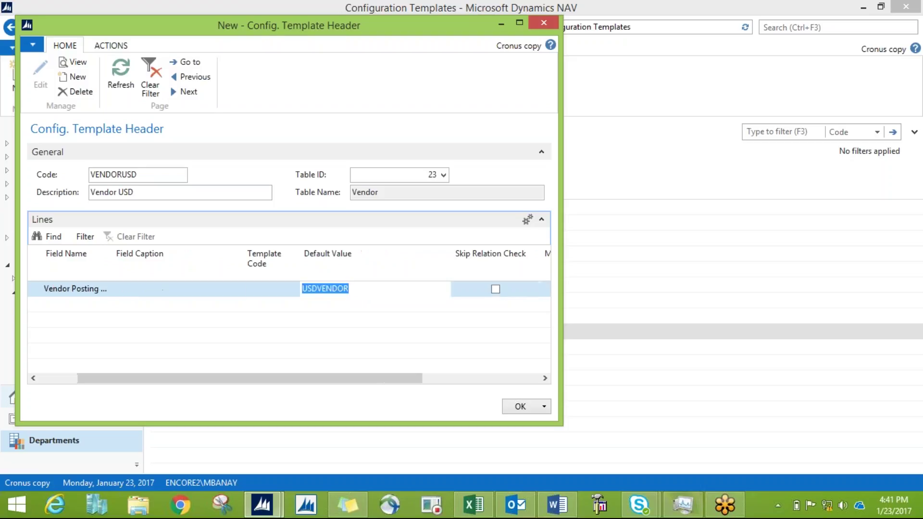
pyautogui.hotkey('shift', 'Tab')
pyautogui.hotkey('shift', 'Tab')
pyautogui.hotkey('shift', 'Tab')
pyautogui.press('Down')
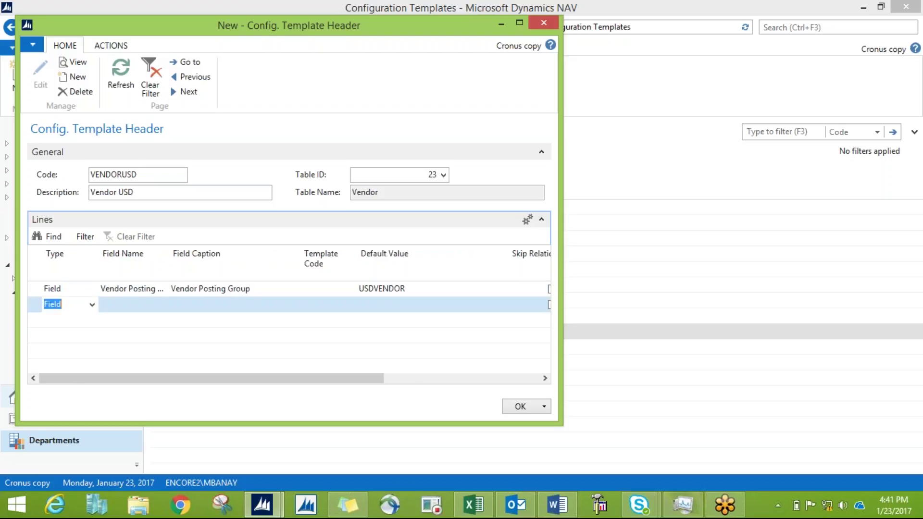
# Step: Pick Currency Code as the second line's field from the list filtered by 'currency'
pyautogui.click(128, 306)
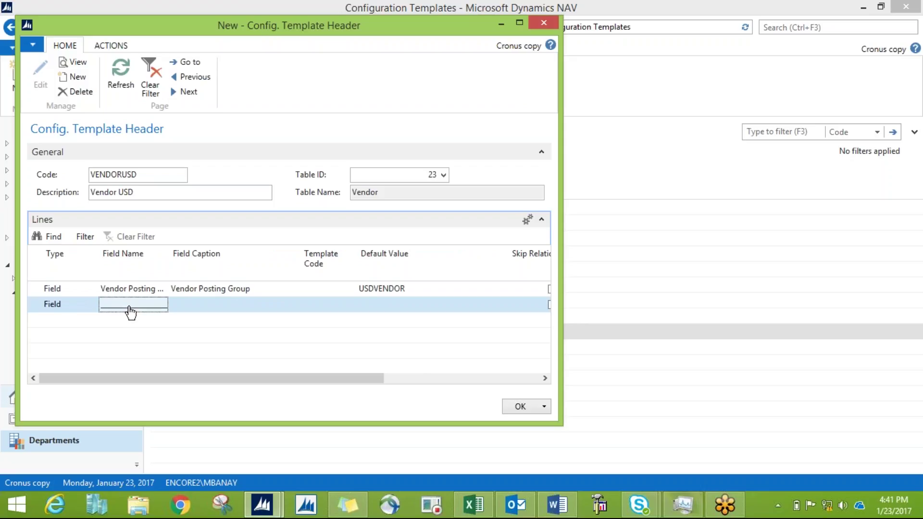
pyautogui.press('F4')
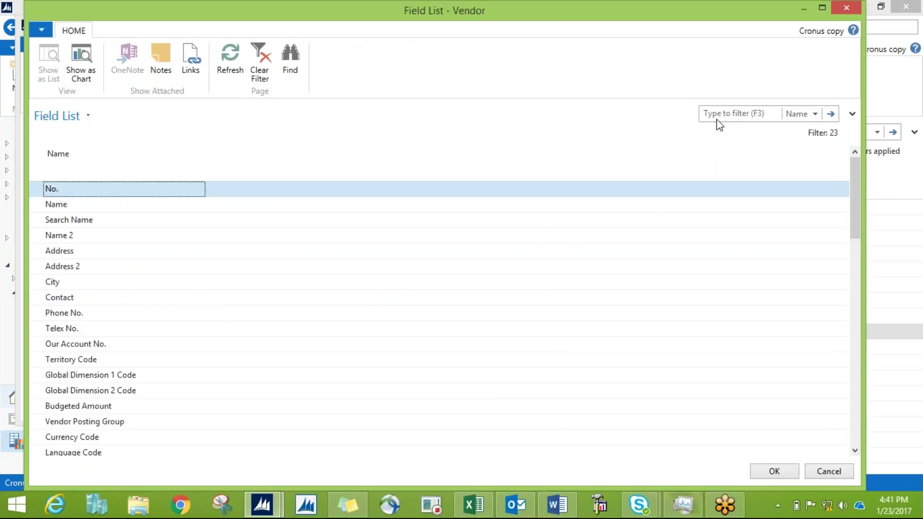
pyautogui.click(717, 119)
pyautogui.write('currency')
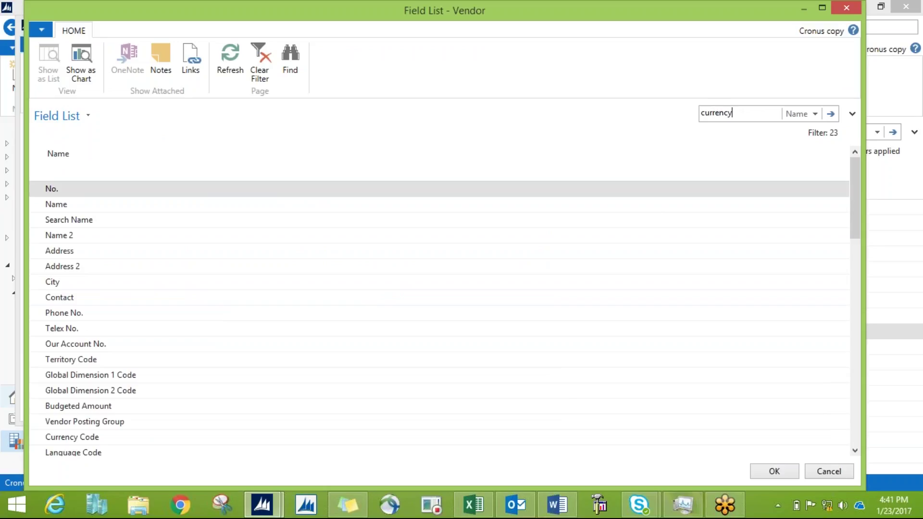
pyautogui.press('Return')
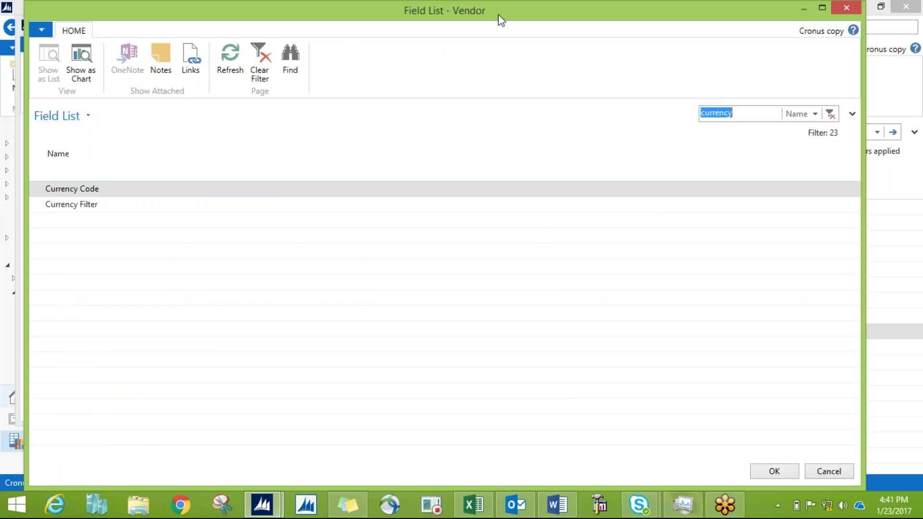
pyautogui.moveTo(491, 14); pyautogui.dragTo(449, 14)
pyautogui.click(745, 471)
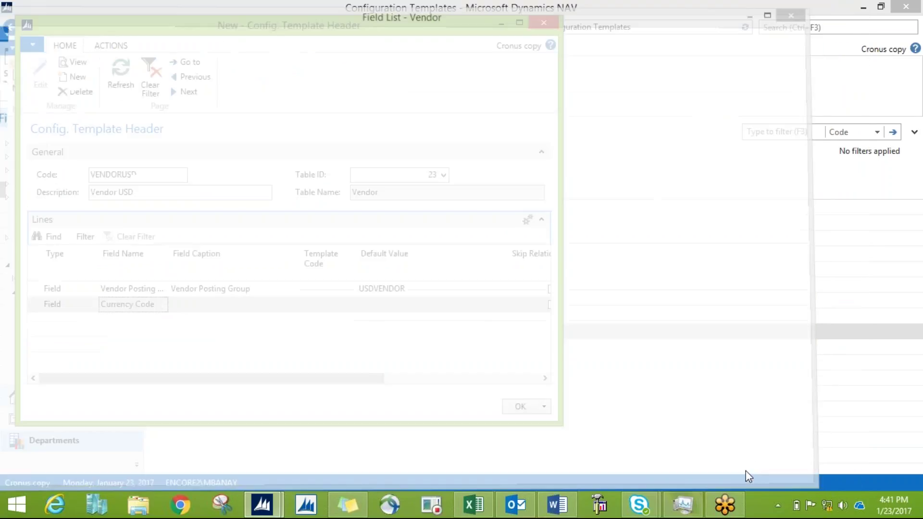
# Step: Set the Currency Code default value to USD and save the template with OK
pyautogui.click(369, 311)
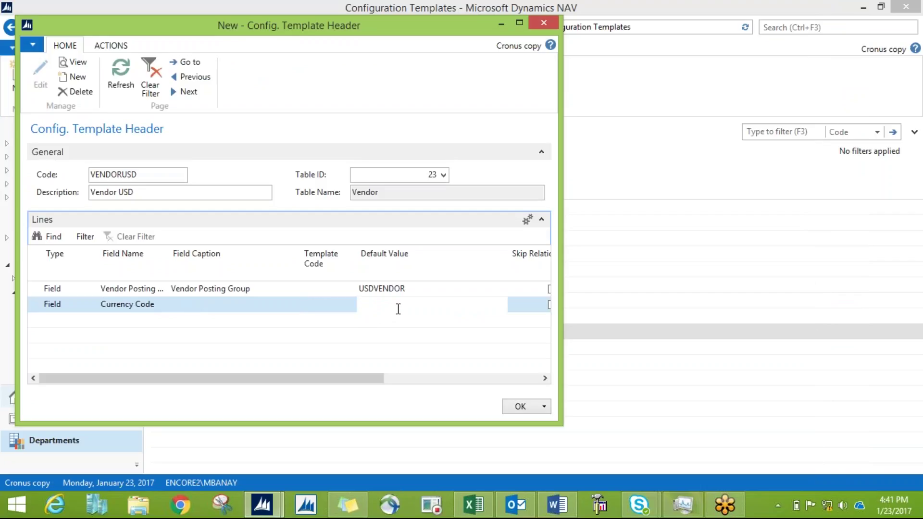
pyautogui.write('USD')
pyautogui.press('Tab')
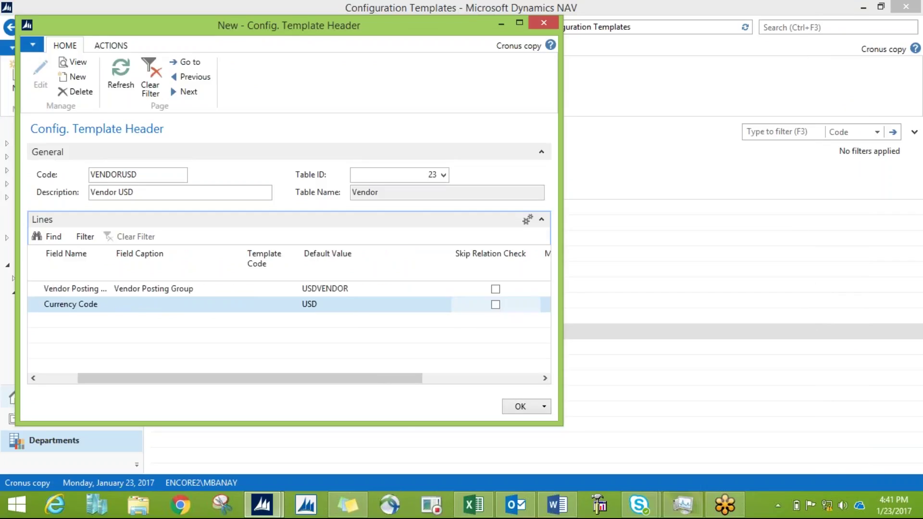
pyautogui.press('Up')
pyautogui.hotkey('shift', 'Tab')
pyautogui.hotkey('shift', 'Tab')
pyautogui.hotkey('shift', 'Tab')
pyautogui.hotkey('shift', 'Tab')
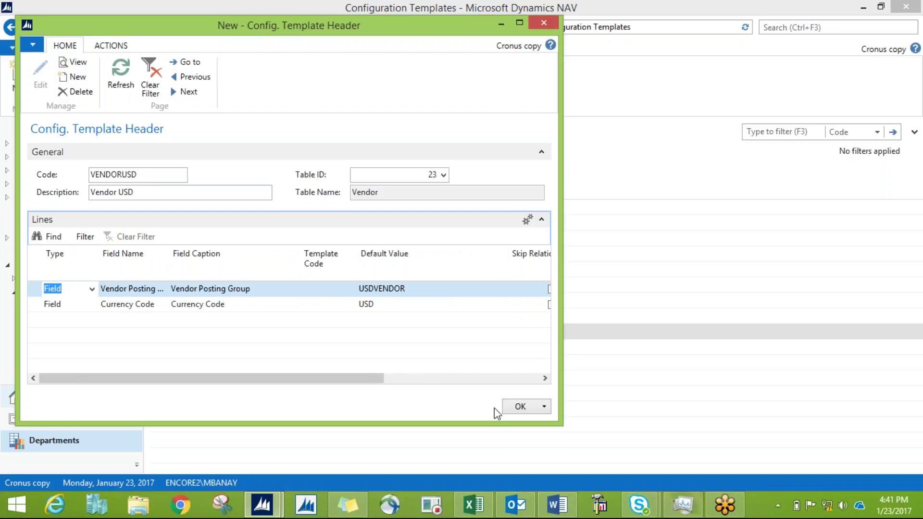
pyautogui.click(512, 408)
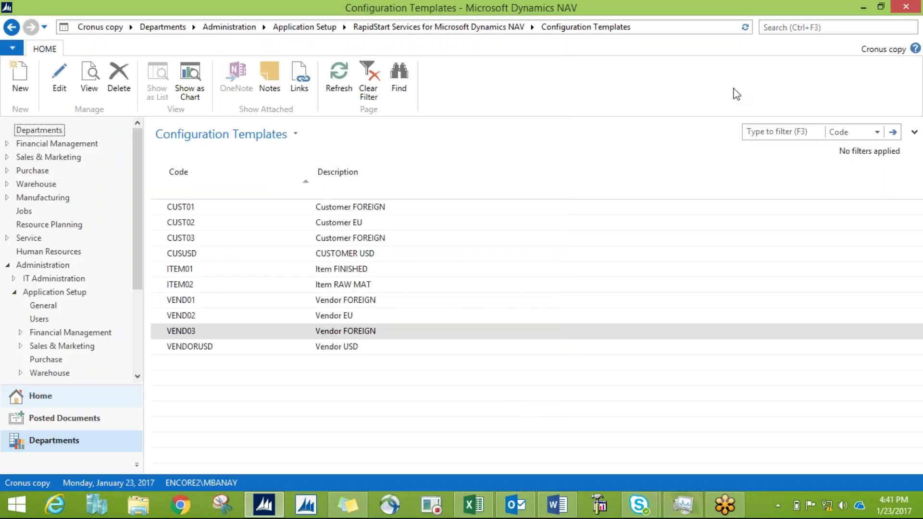
# Step: Search 'Vendor' and reopen the Vendors list from the results
pyautogui.click(827, 29)
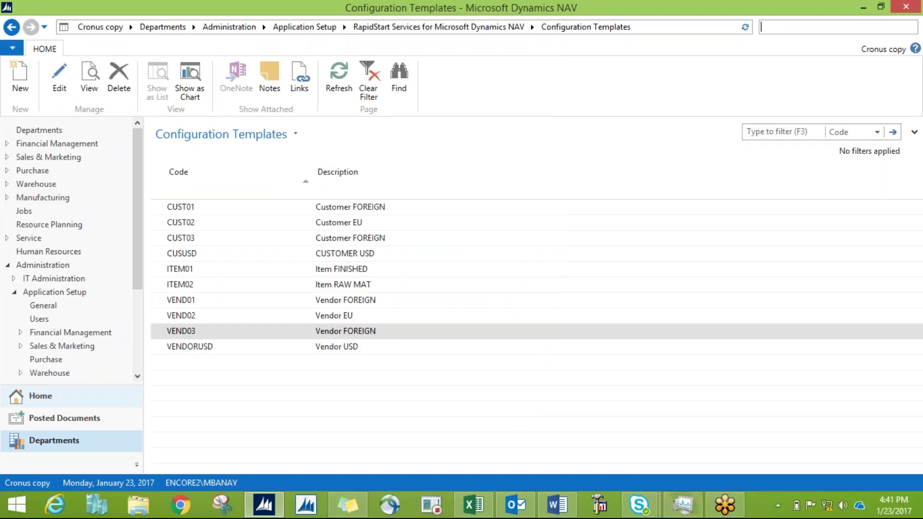
pyautogui.write('Vendor')
pyautogui.click(644, 62)
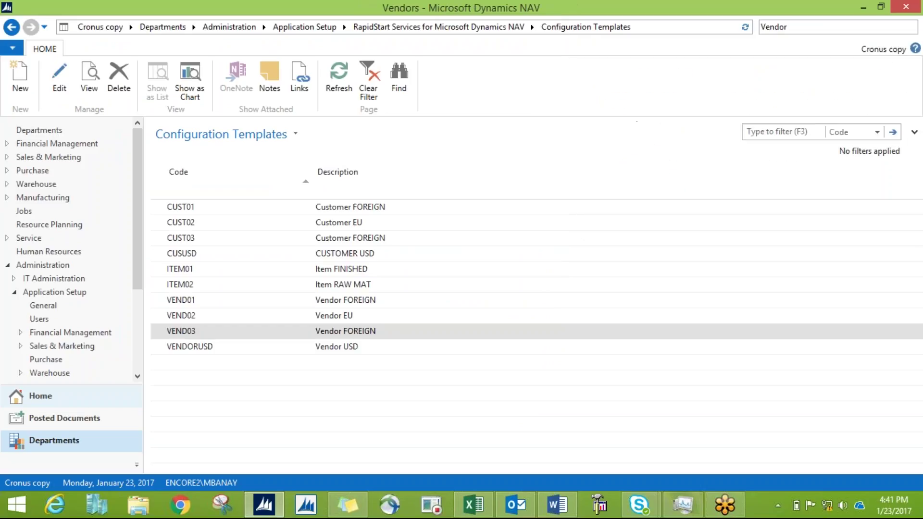
# Step: Create a new vendor numbered TESTVENDOR and bring up its Config. Template List via Apply Template
pyautogui.click(19, 80)
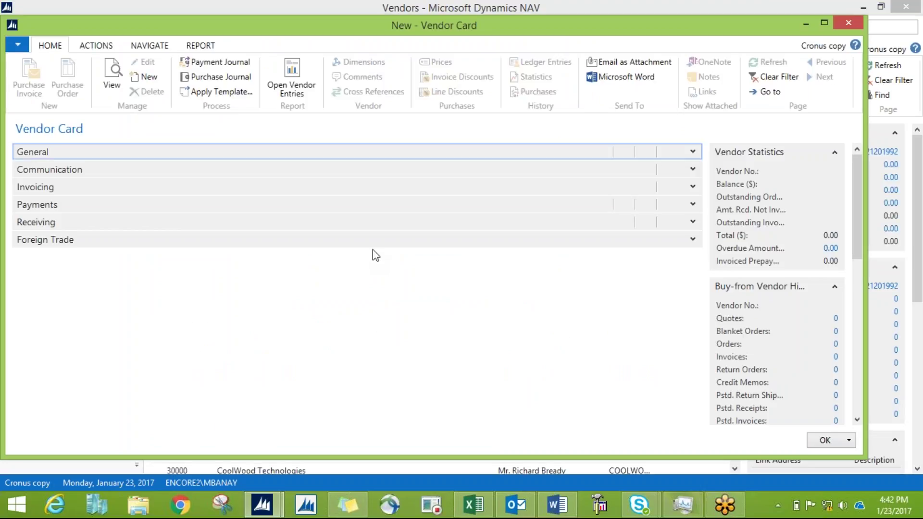
pyautogui.click(693, 151)
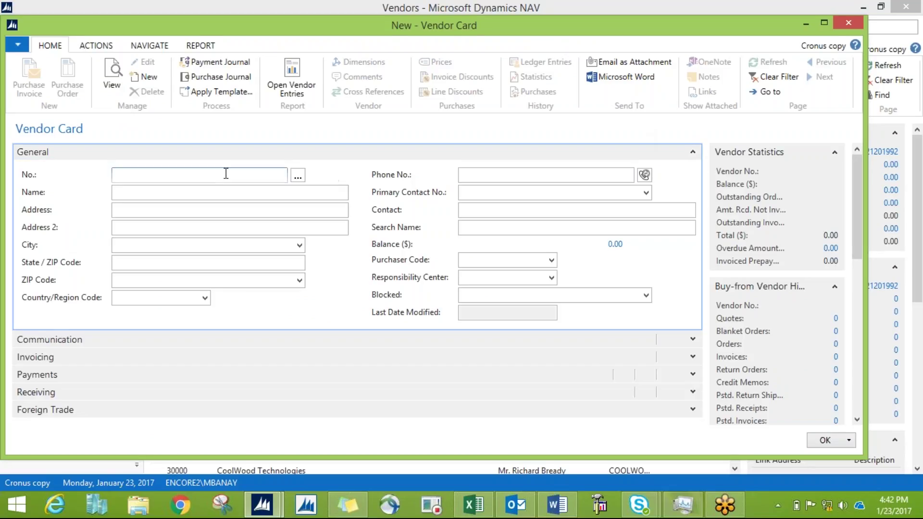
pyautogui.write('TESTVENDOR')
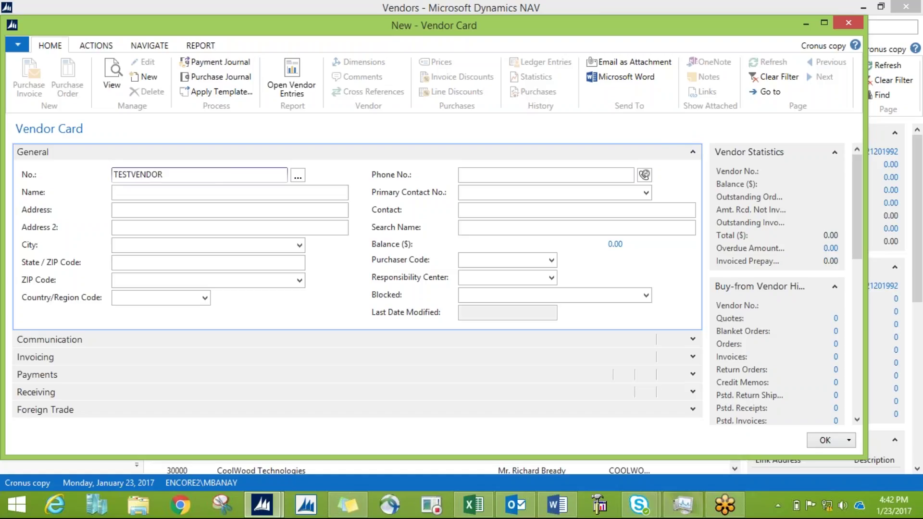
pyautogui.click(164, 194)
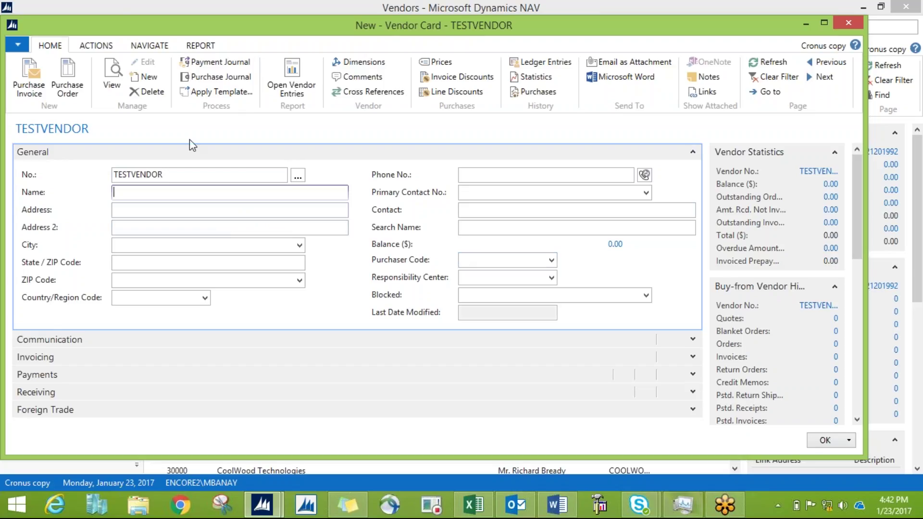
pyautogui.click(221, 96)
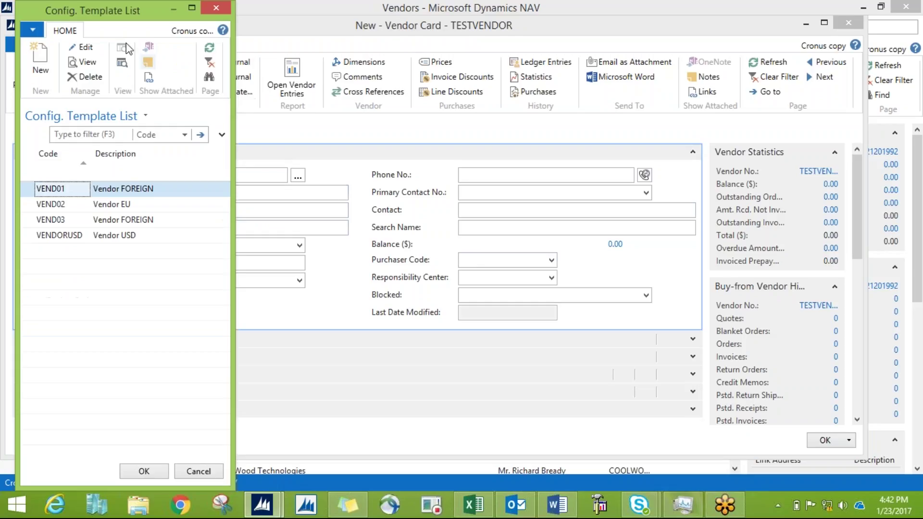
# Step: Select VENDORUSD in the Config. Template List and apply it to TESTVENDOR
pyautogui.moveTo(129, 10); pyautogui.dragTo(384, 14)
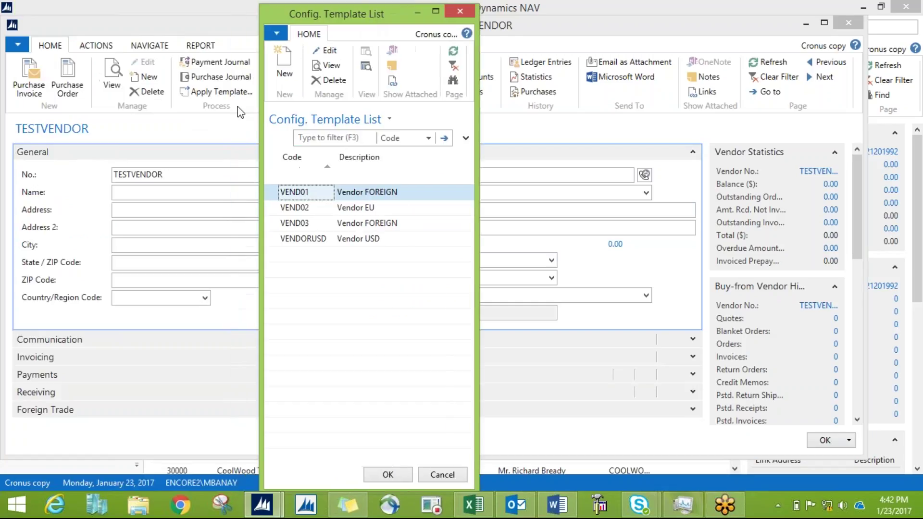
pyautogui.click(320, 240)
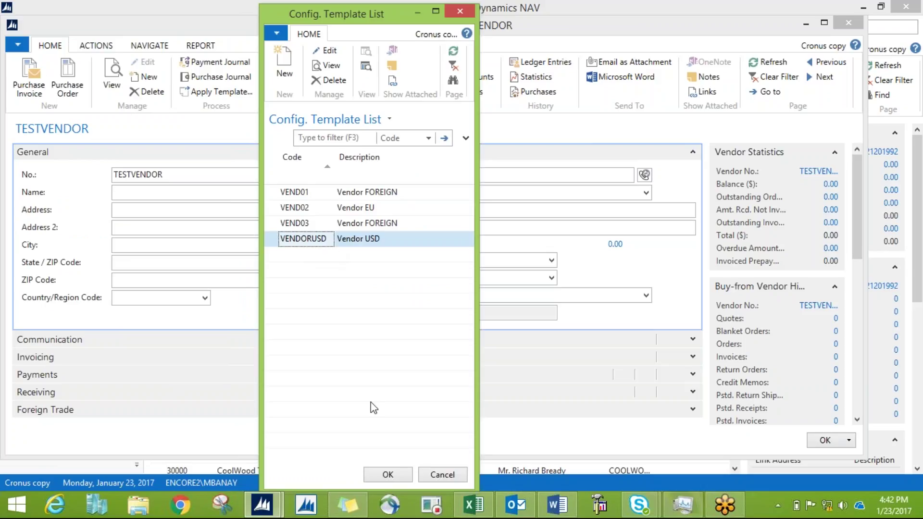
pyautogui.click(389, 475)
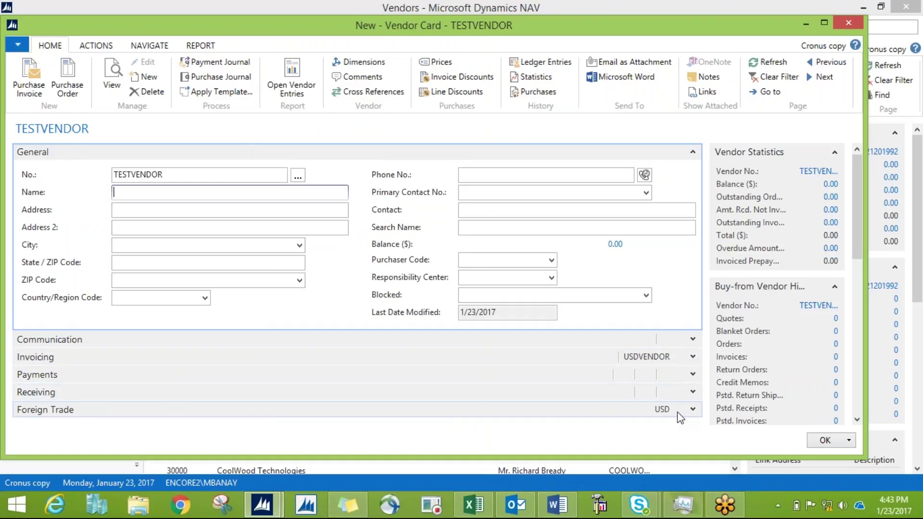
# Step: Expand Invoicing and Foreign Trade to verify Vendor Posting Group USDVENDOR and Currency Code USD
pyautogui.click(694, 152)
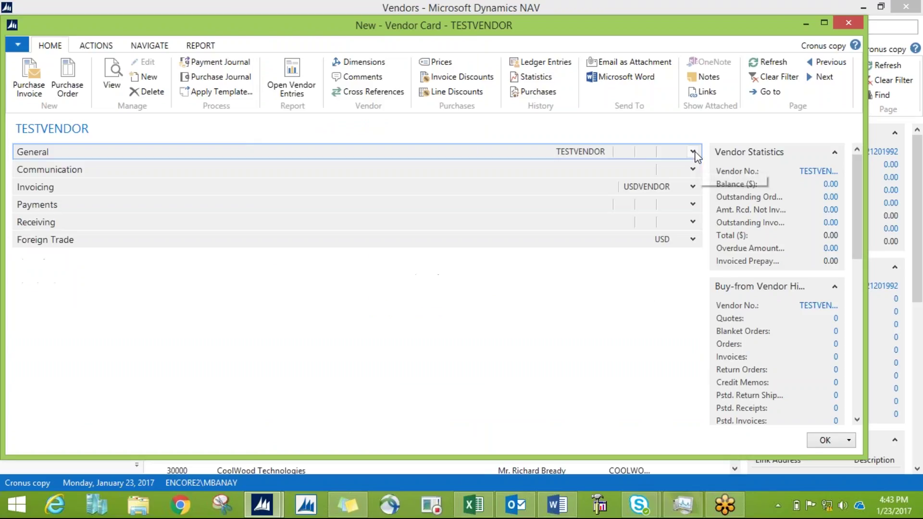
pyautogui.click(694, 188)
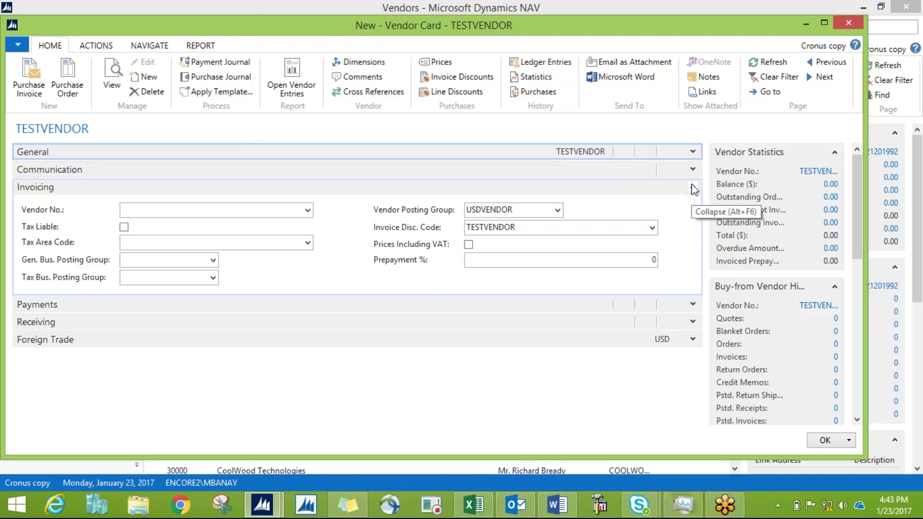
pyautogui.click(518, 210)
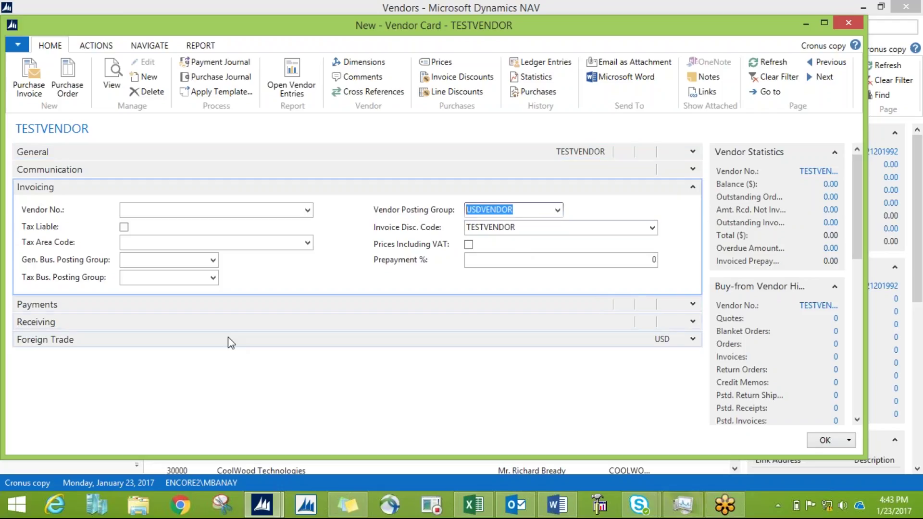
pyautogui.click(693, 340)
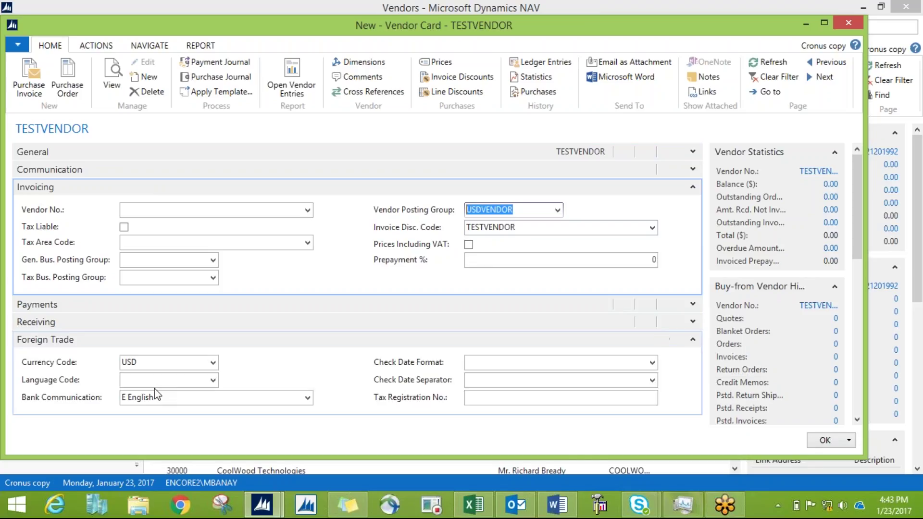
pyautogui.click(144, 362)
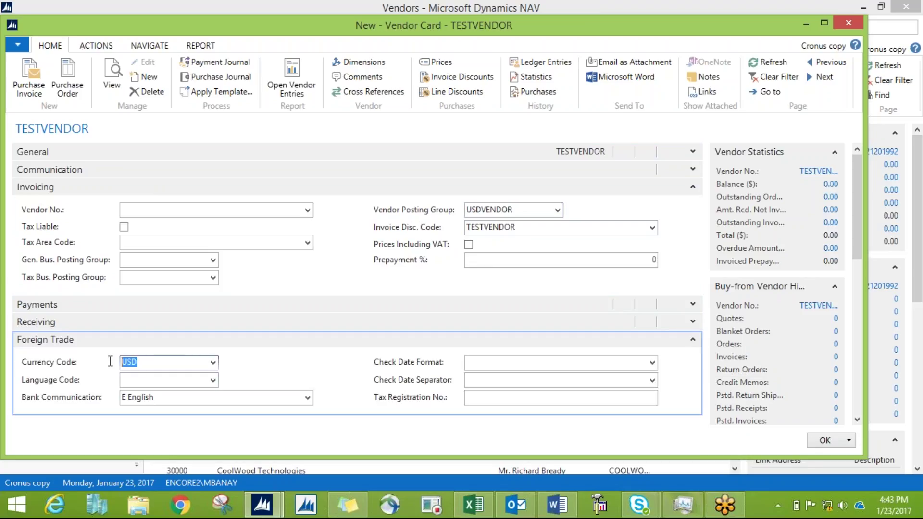